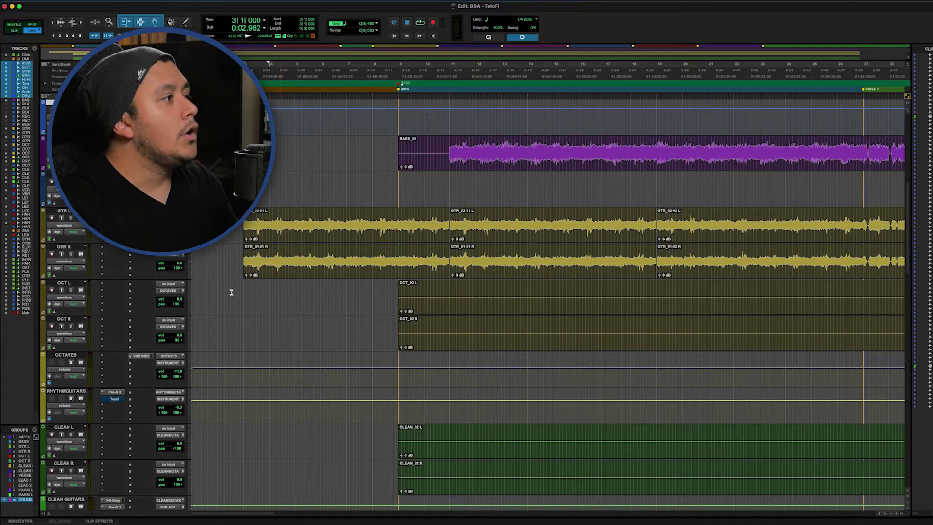
Check the Pro-Q 2 curve on the RHYTHMGUITARS track during playback, and open the track's Telofi insert and play the song.
click(117, 393)
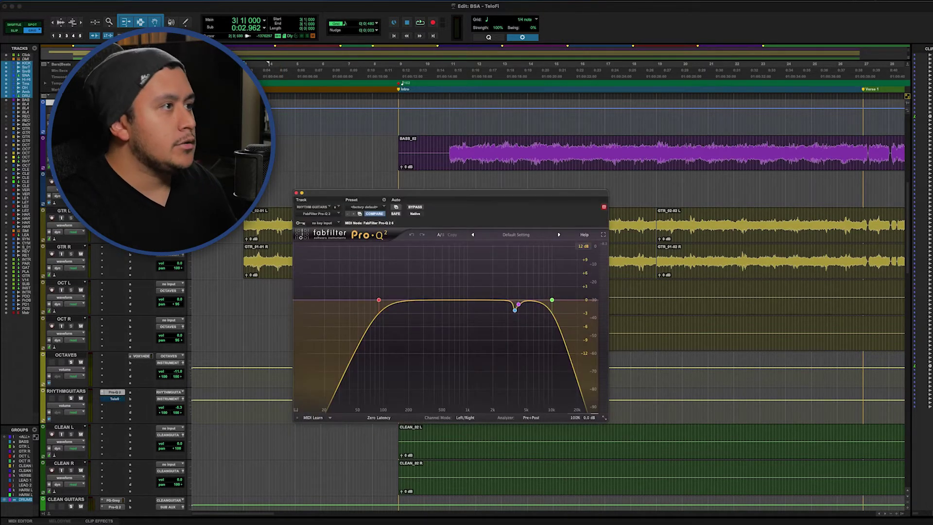
mouse_move(510, 294)
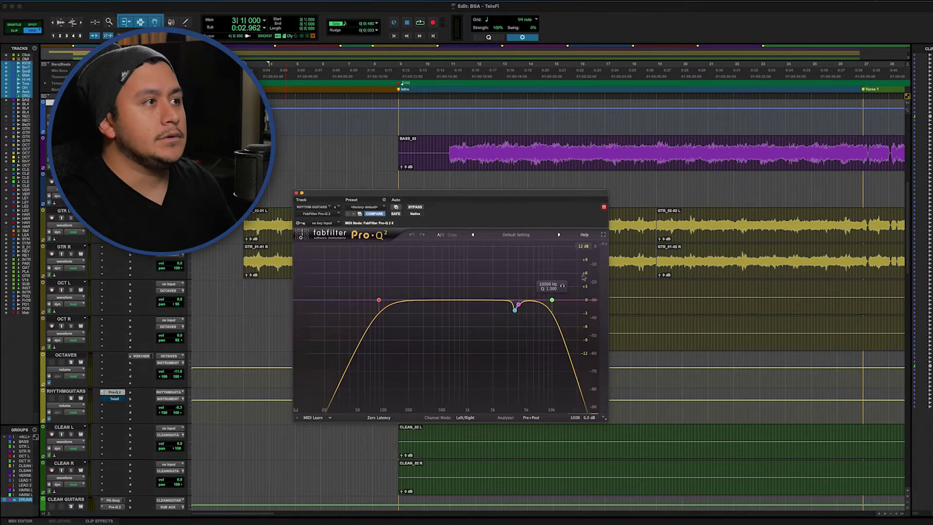
key(space)
key(space)
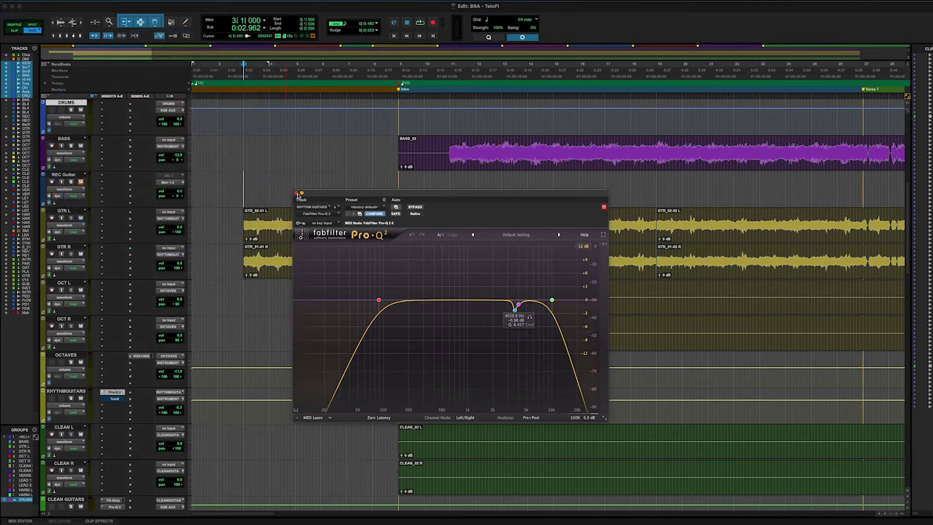
click(114, 398)
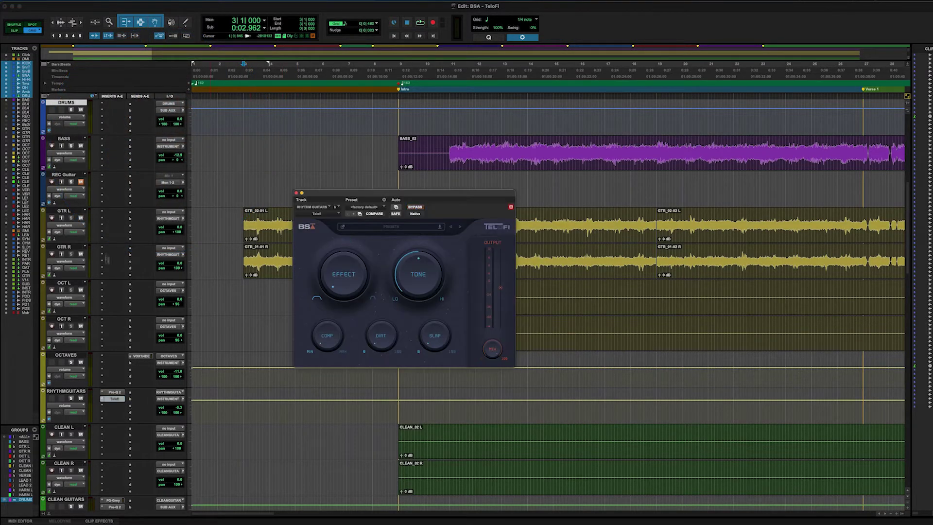
key(space)
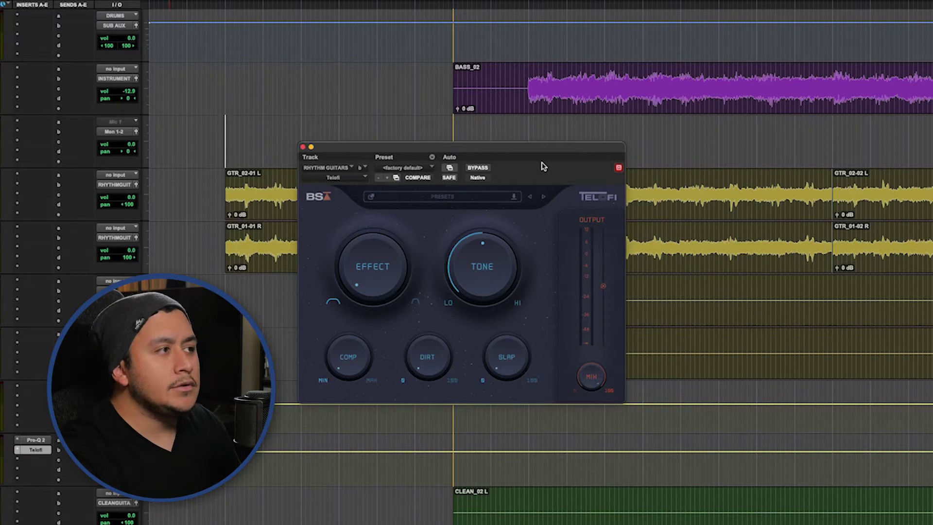
Audition Telofi's two filter knobs during playback, setting Effect to 38% and Tone to 18%.
mouse_move(403, 278)
drag(371, 277, 366, 193)
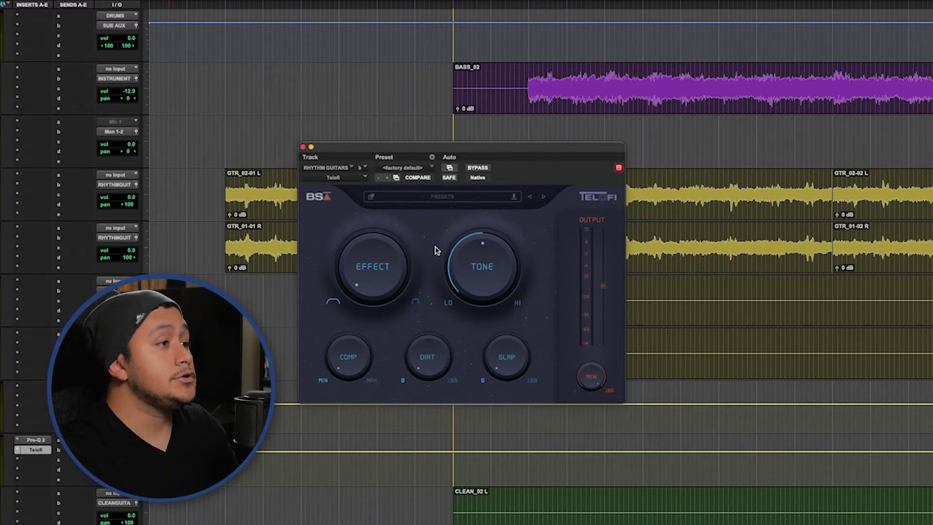
mouse_move(462, 261)
mouse_move(462, 260)
mouse_down()
mouse_move(462, 335)
mouse_move(466, 265)
mouse_up()
key(space)
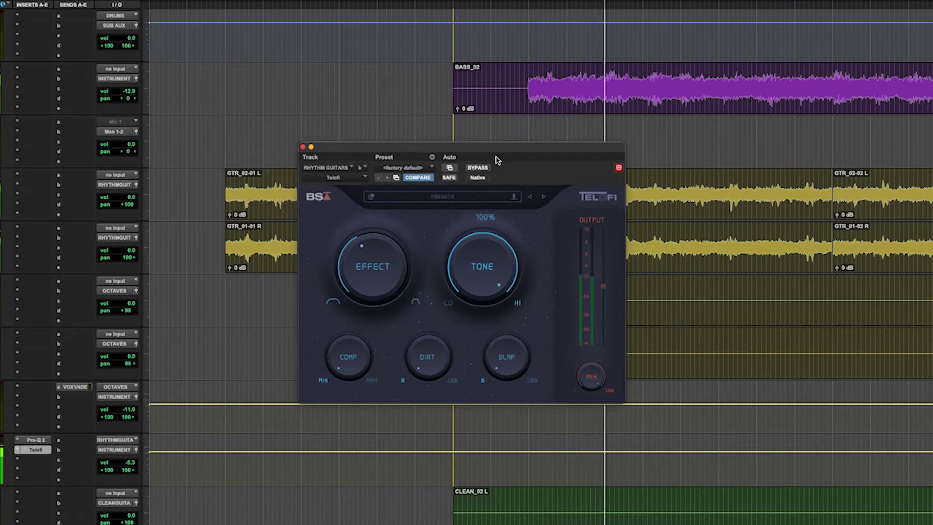
drag(486, 209, 480, 291)
mouse_move(366, 266)
mouse_down()
mouse_move(361, 291)
mouse_move(380, 261)
mouse_up()
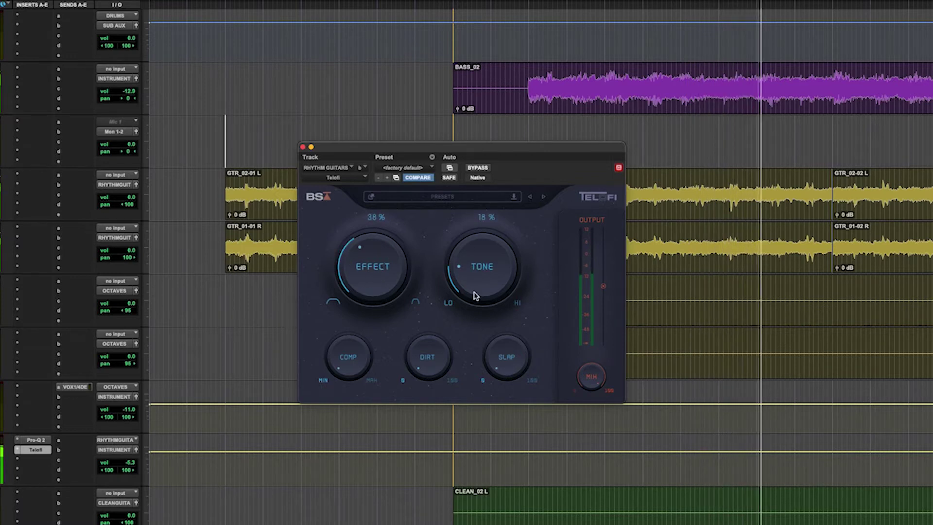
key(space)
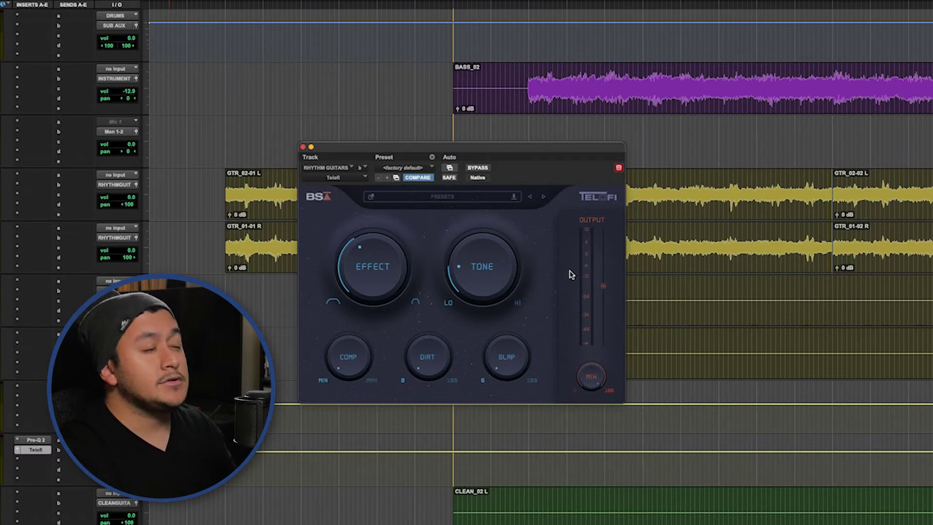
Play the rhythm guitars while sweeping Telofi's Comp amount up, and return it to 0%.
mouse_move(349, 362)
key(space)
drag(349, 362, 347, 272)
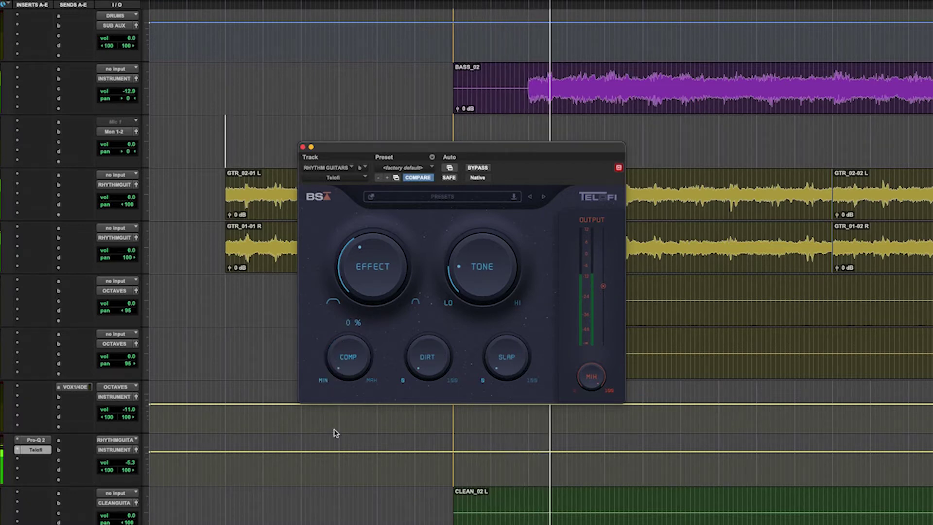
key(space)
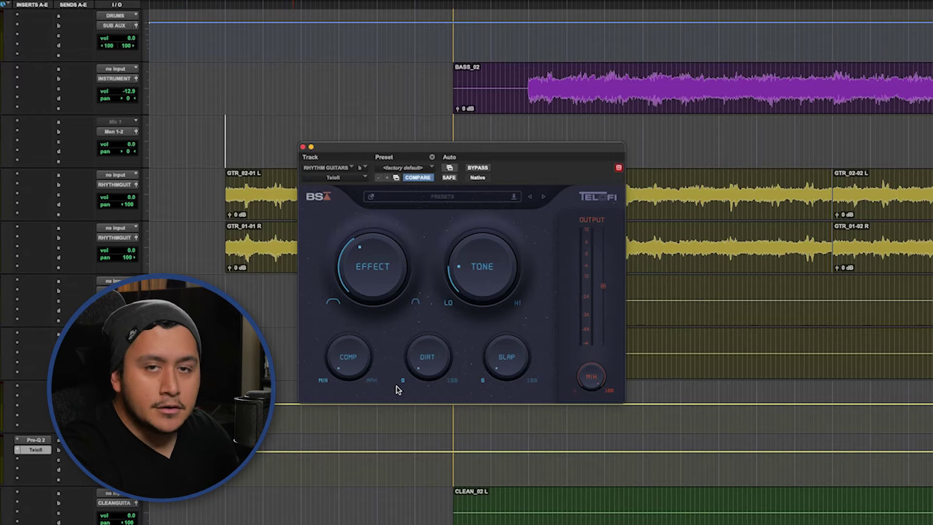
Play the rhythm guitars while raising Telofi's Dirt amount to hear the distortion, and return it to 0%.
mouse_move(437, 377)
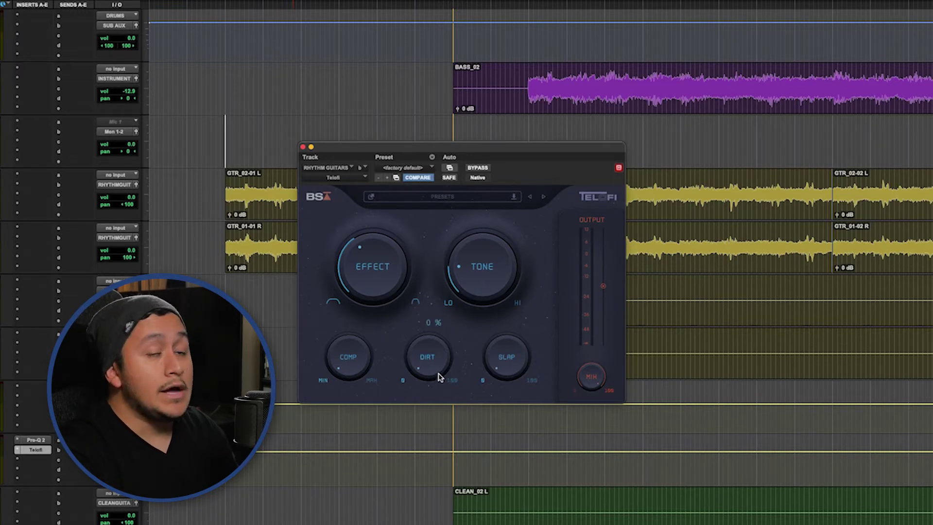
key(space)
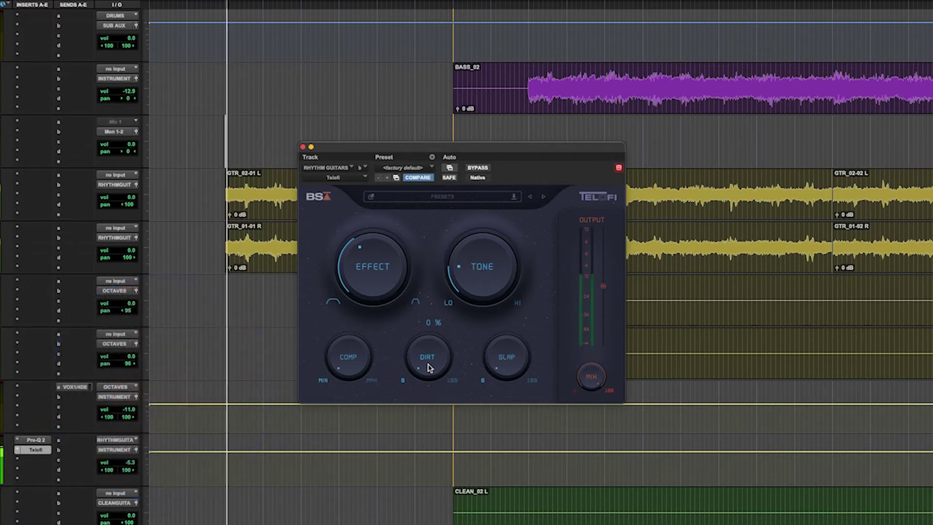
drag(428, 370, 427, 285)
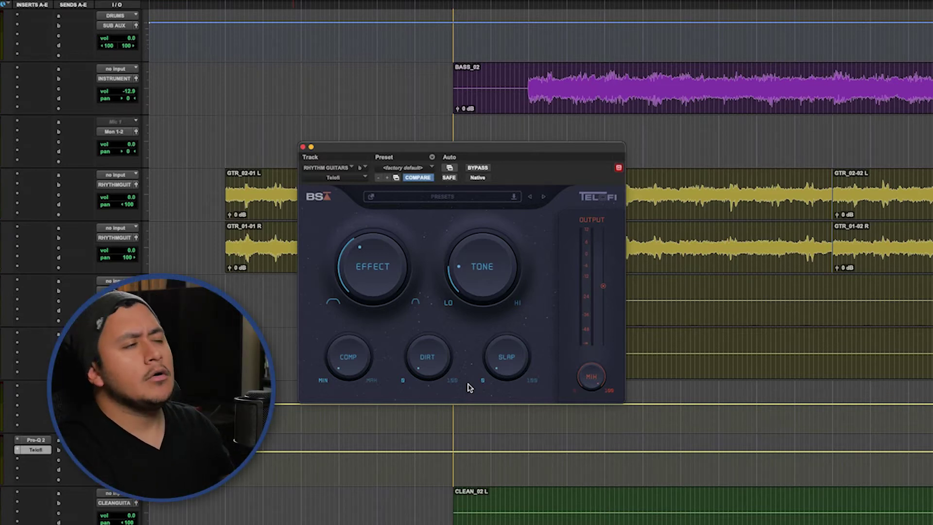
Audition Telofi's Slap effect during playback by raising it to 100%, and bring it back down to its minimum.
mouse_move(520, 360)
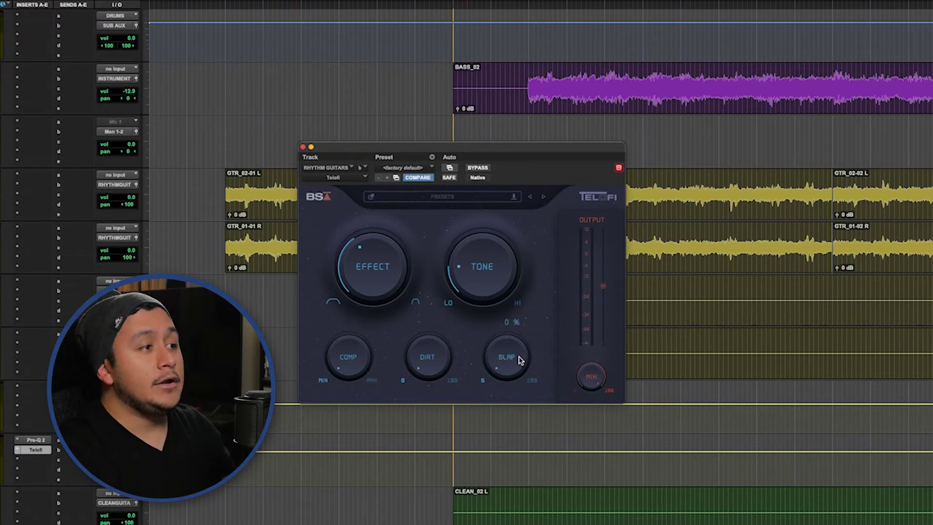
key(space)
drag(519, 359, 514, 256)
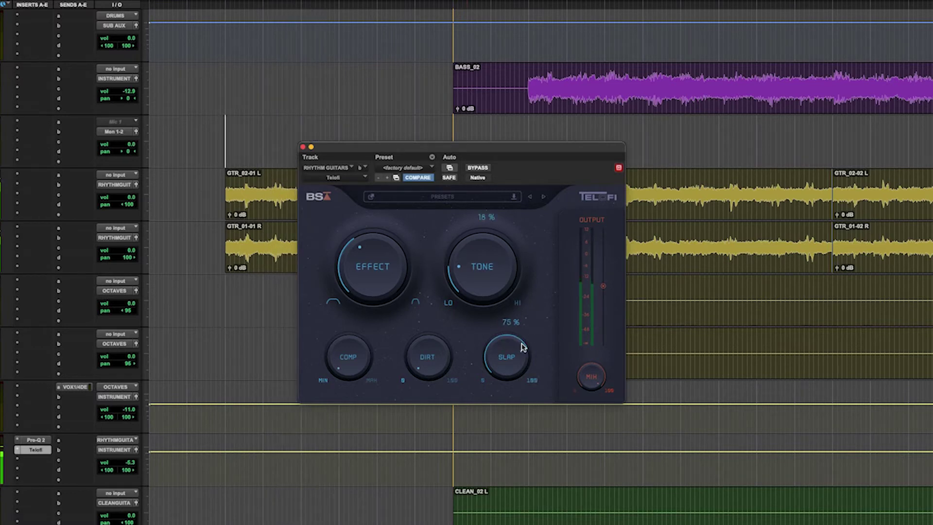
drag(507, 359, 519, 292)
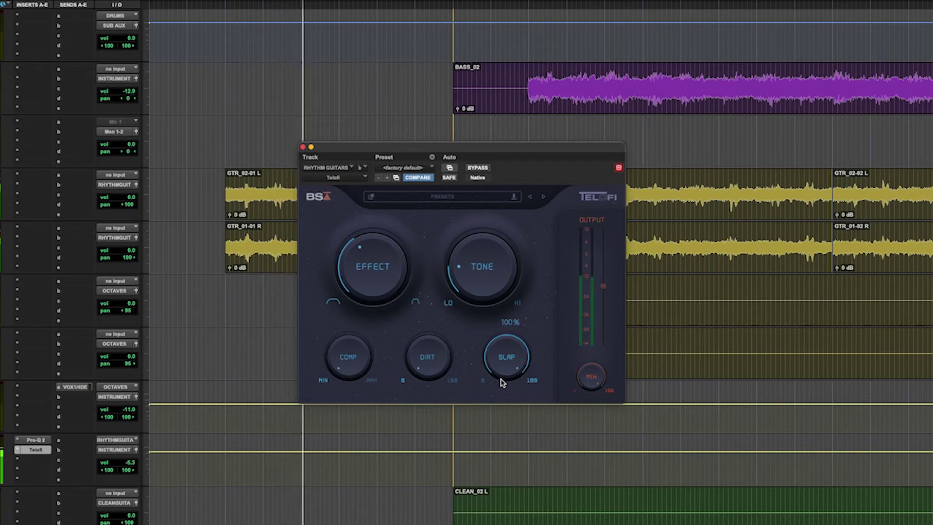
drag(503, 374, 497, 440)
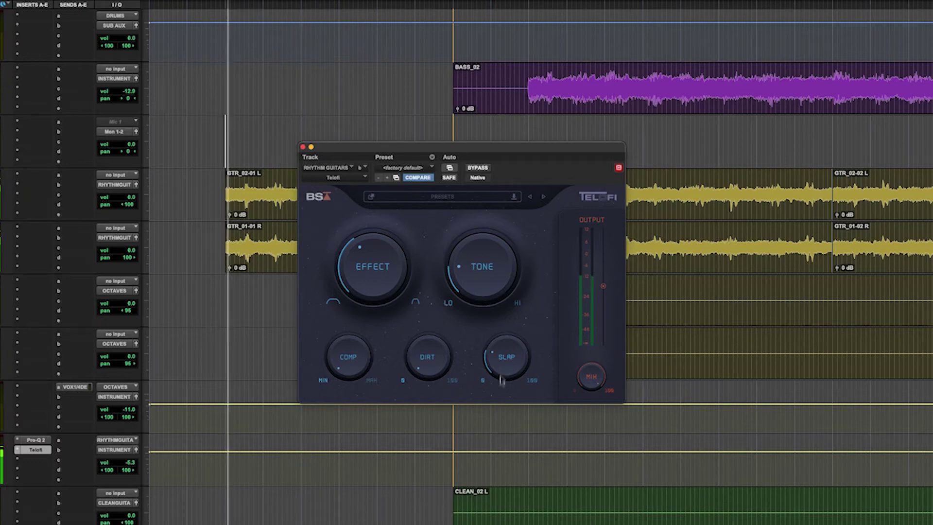
drag(504, 362, 502, 380)
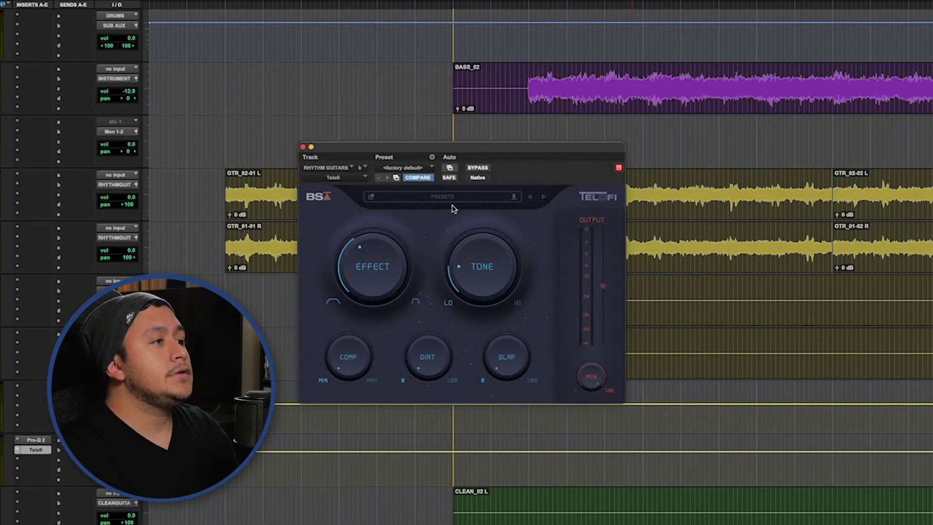
Look through Telofi's factory preset list and skim the plug-in's Manual.pdf.
click(454, 198)
scroll(517, 235, down, 5)
scroll(517, 233, up, 5)
click(609, 225)
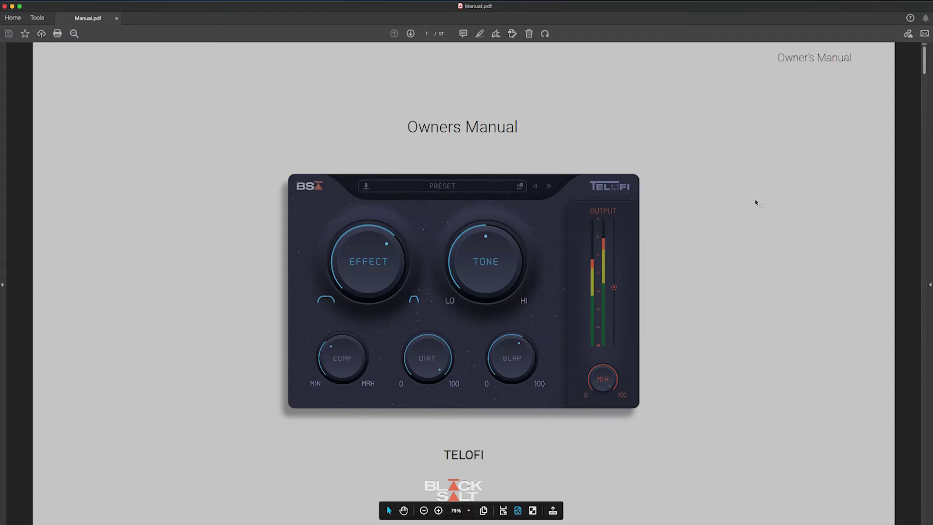
scroll(756, 202, down, 16)
scroll(756, 203, up, 6)
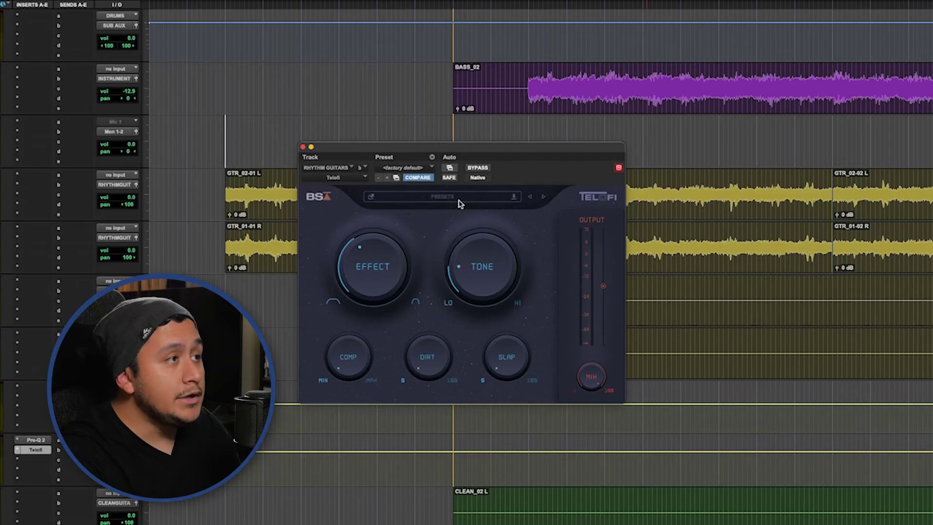
Load Telofi's factory preset Guitar – Classic LoFi, audition it on the rhythm guitars and lower the output level slightly.
click(460, 202)
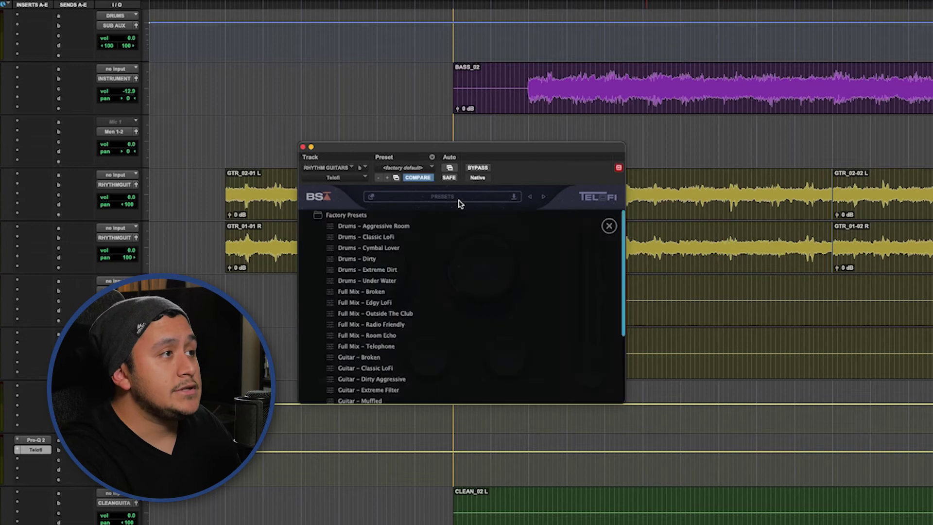
click(410, 365)
click(609, 226)
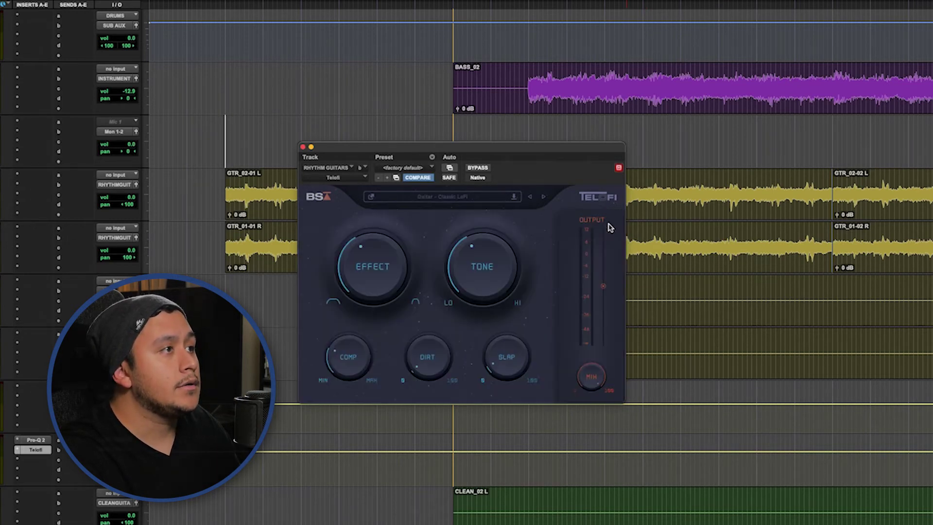
key(space)
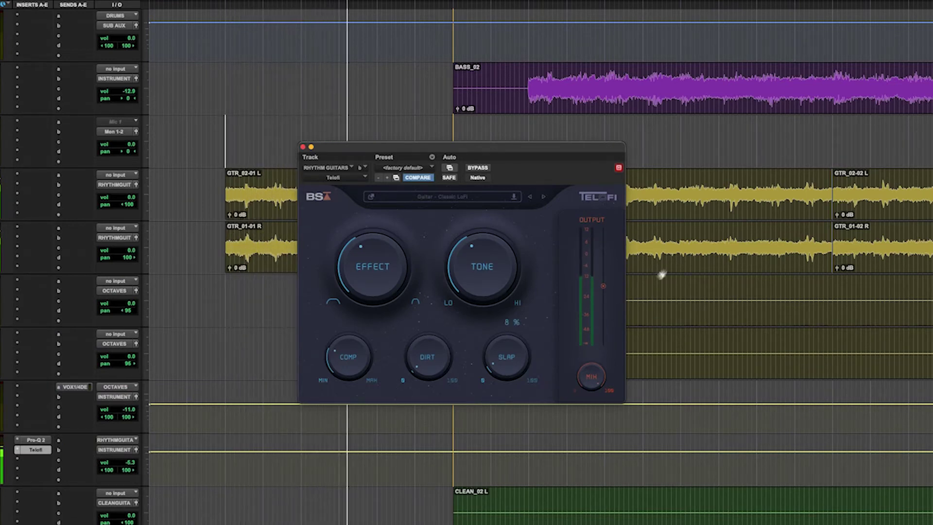
drag(604, 292, 603, 299)
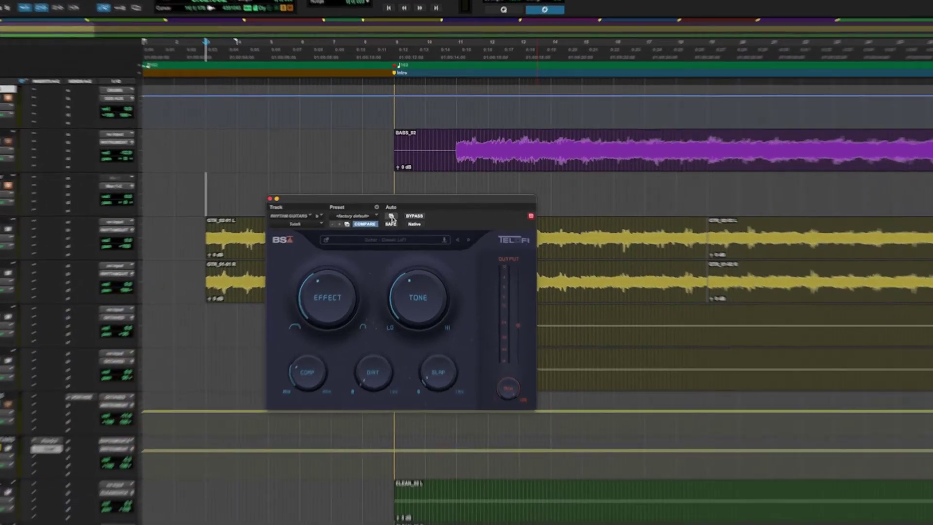
Enable plug-in automation for Telofi's Filter Effect and Filter Tone parameters on the RHYTHMGUITARS track.
click(396, 199)
click(395, 152)
double_click(384, 142)
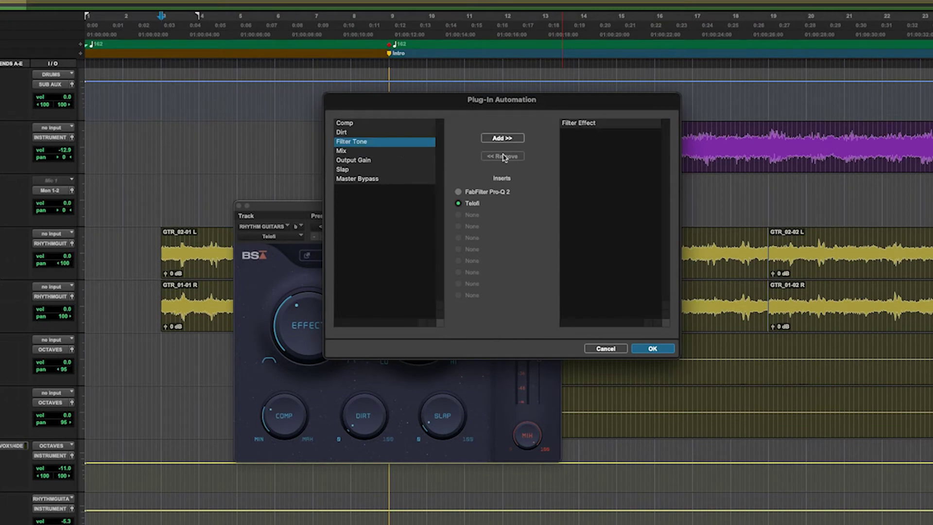
click(502, 139)
click(653, 349)
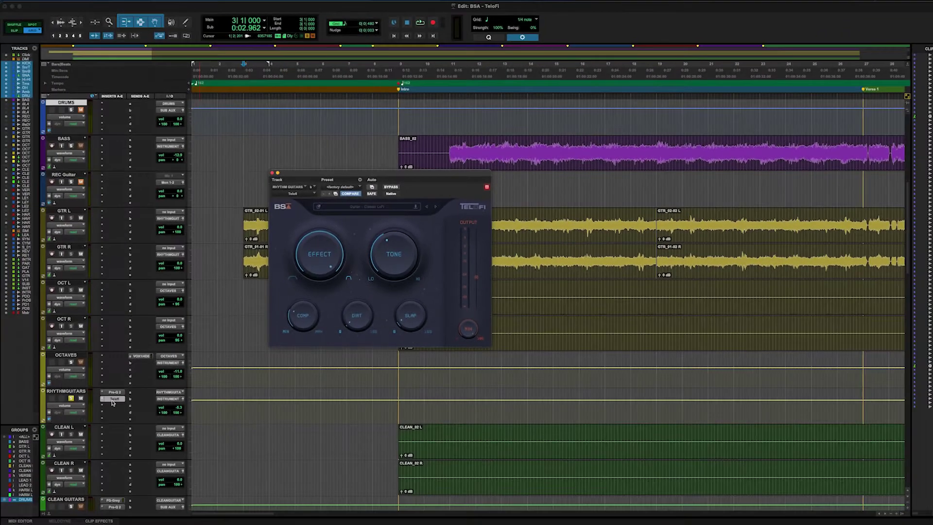
Draw automation ramps on RHYTHMGUITARS between bars 3 and 11: Filter Tone rising from its minimum, Filter Effect falling from maximum to minimum.
click(109, 449)
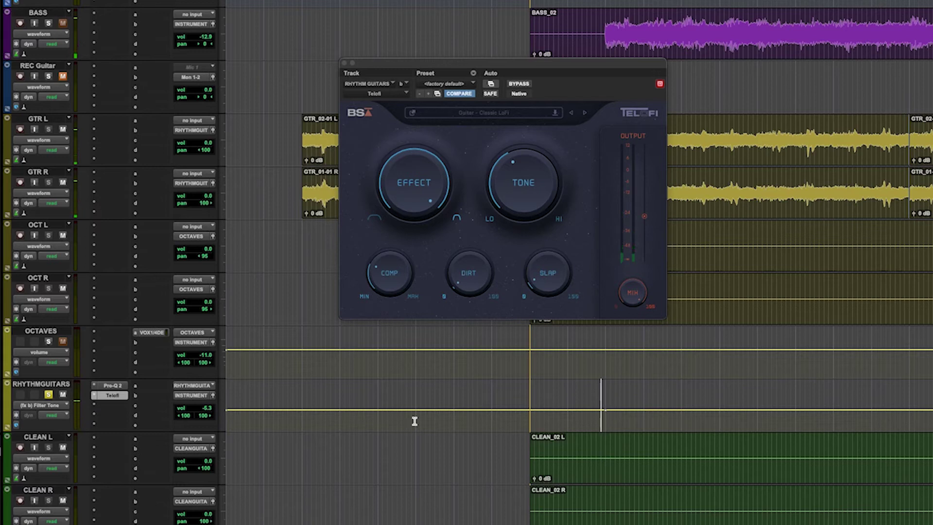
drag(303, 412, 302, 428)
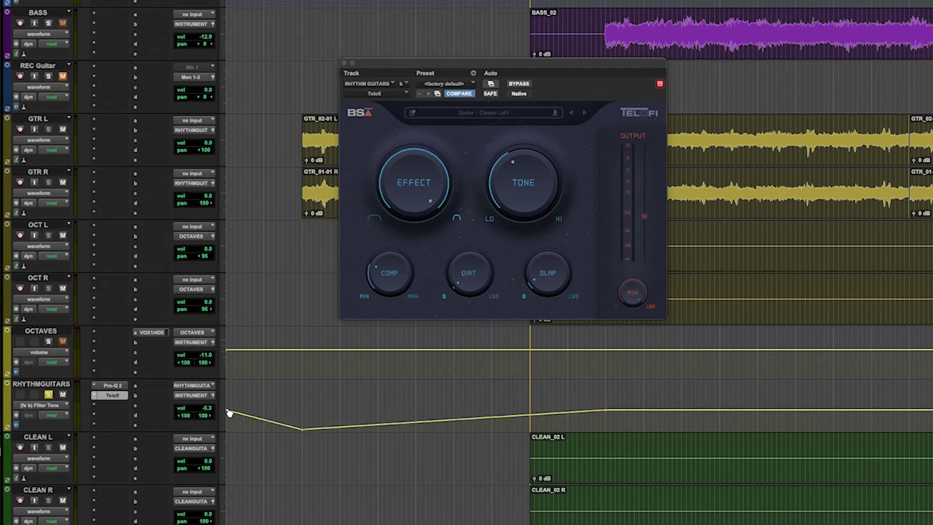
click(55, 410)
click(109, 419)
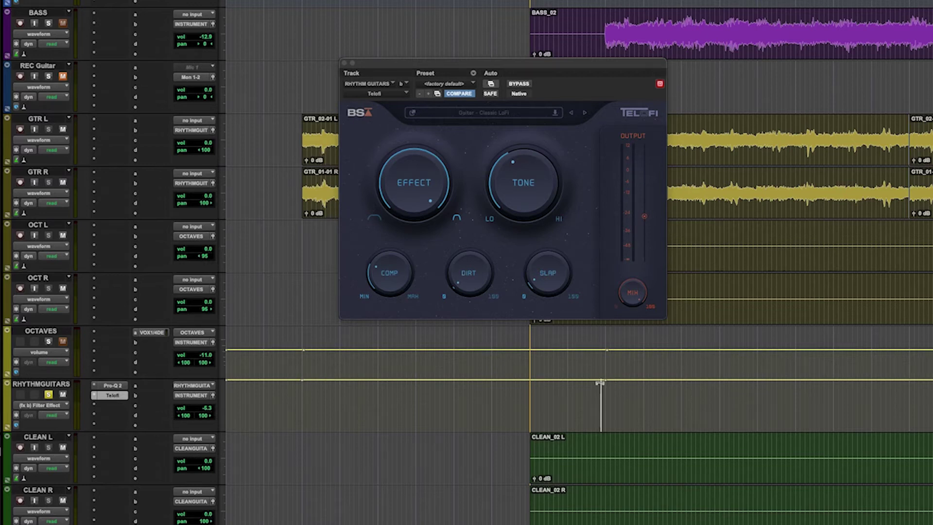
drag(606, 382, 610, 429)
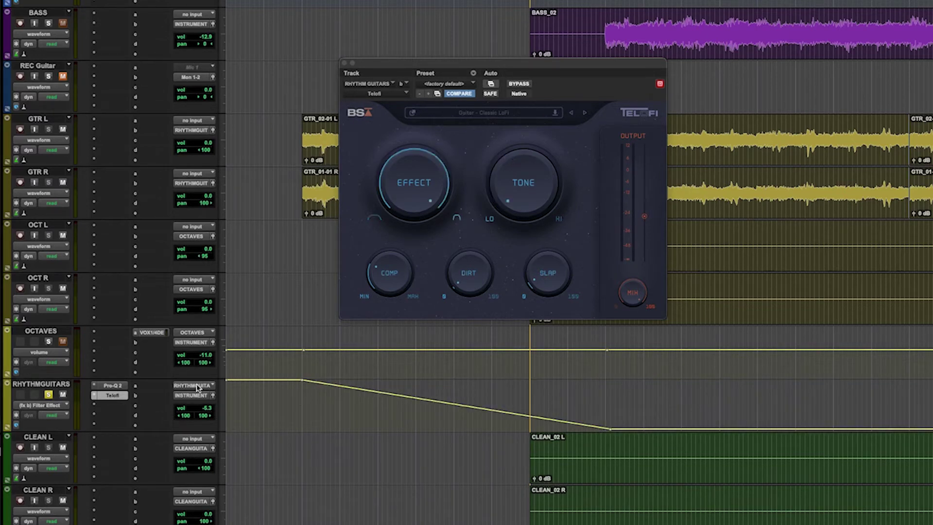
key(space)
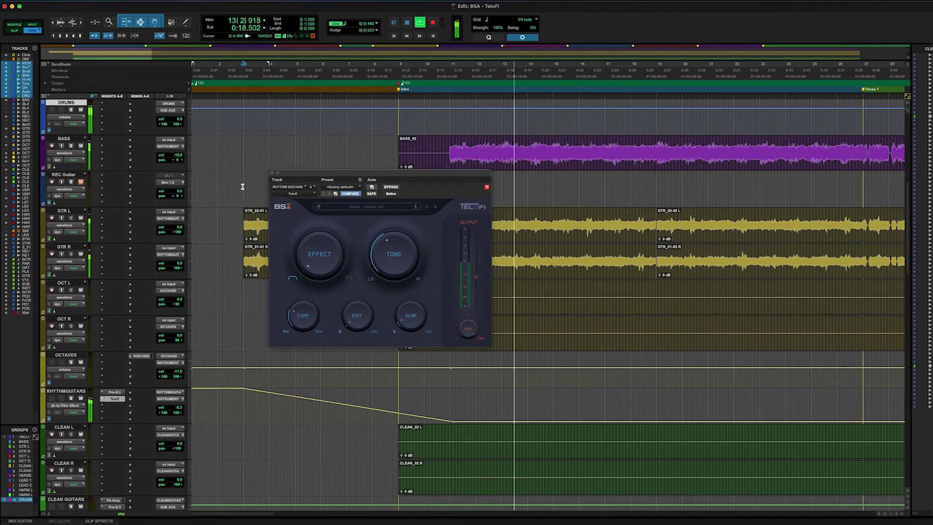
key(space)
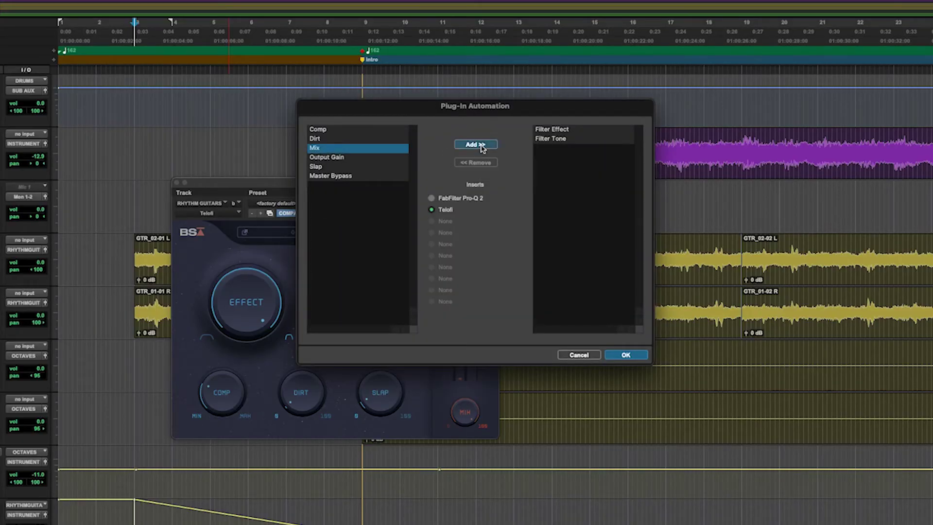
Add Mix to Telofi's automated parameters on the RHYTHMGUITARS track and play the intro.
click(475, 145)
key(Return)
key(super+bracketright)
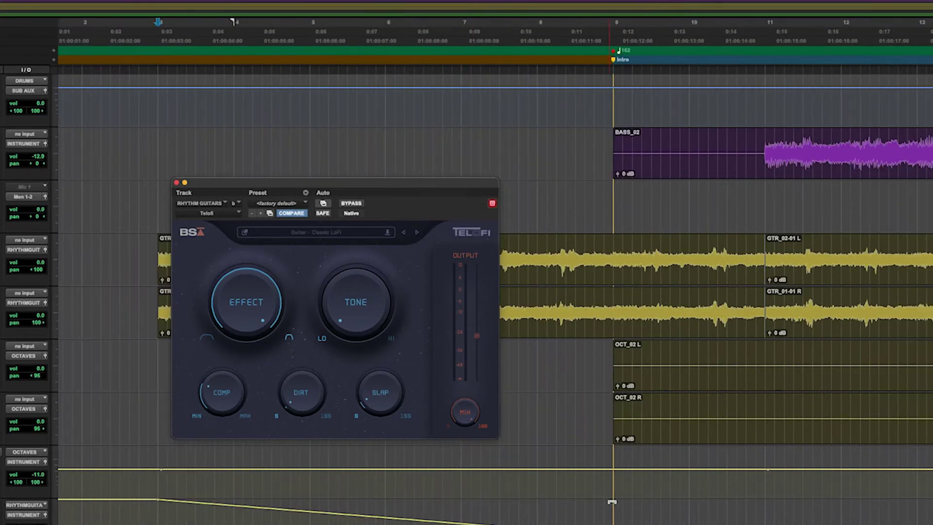
key(space)
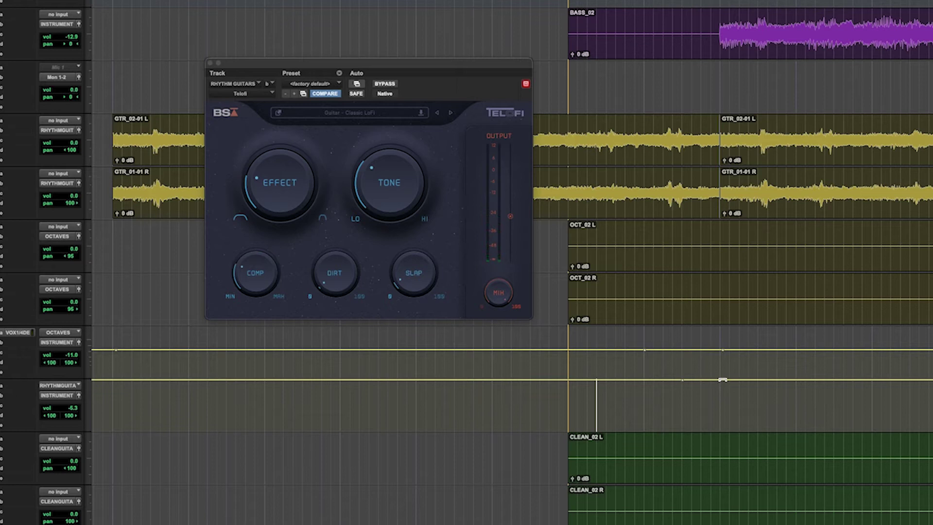
Play the intro to hear Telofi's automated Effect, Tone and Mix on the rhythm guitars.
key(space)
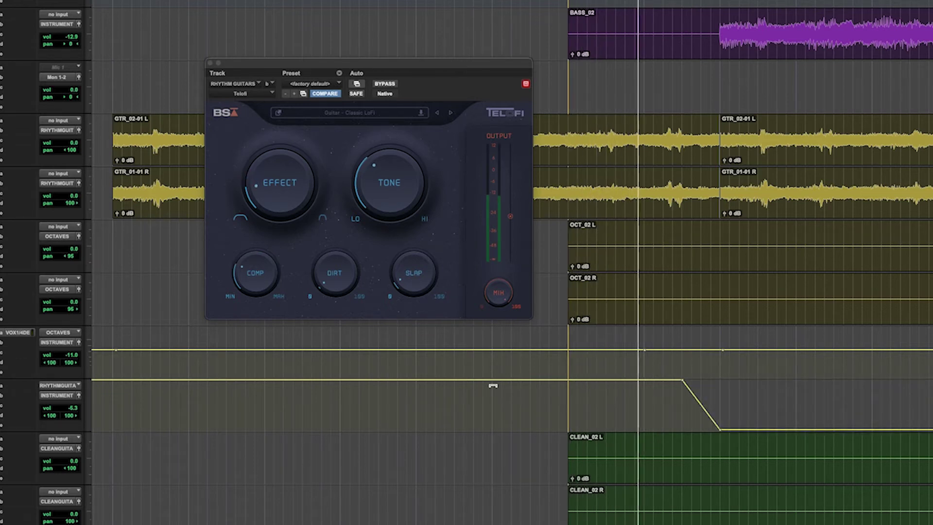
key(space)
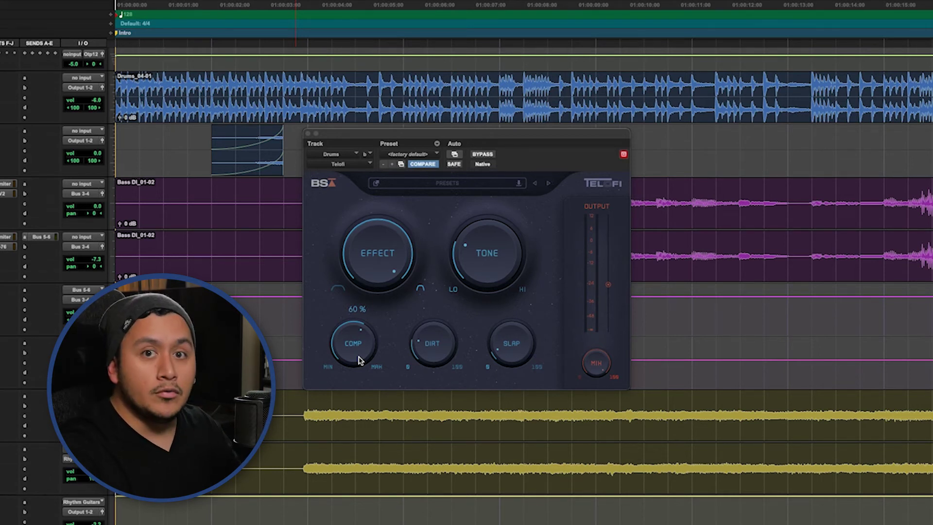
Play the drums through Telofi and sweep its Comp amount between 0 % and higher settings to compare the compression.
key(space)
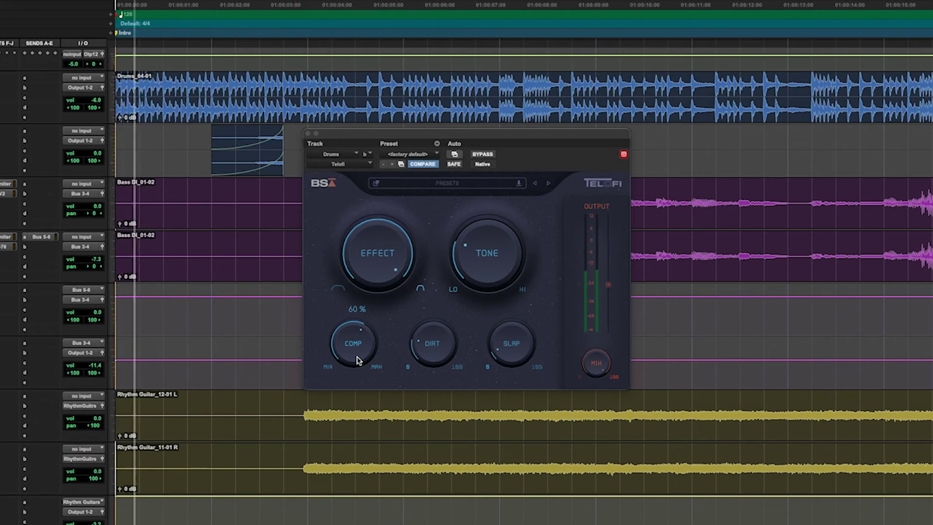
drag(340, 299, 343, 328)
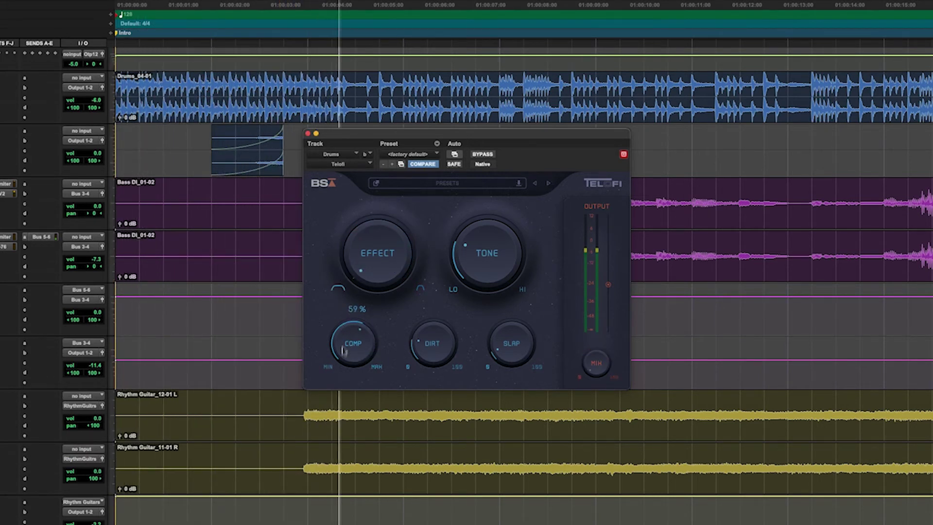
key(space)
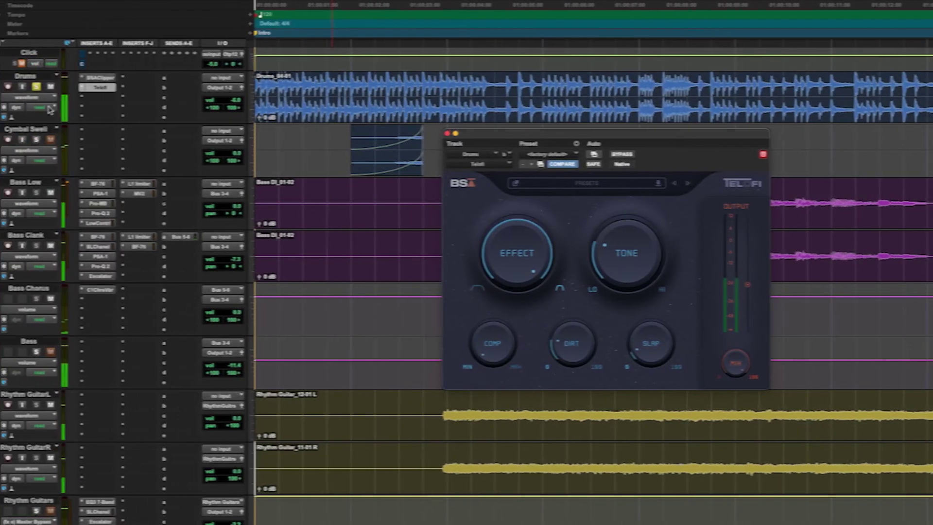
click(58, 108)
click(66, 103)
drag(480, 358, 484, 298)
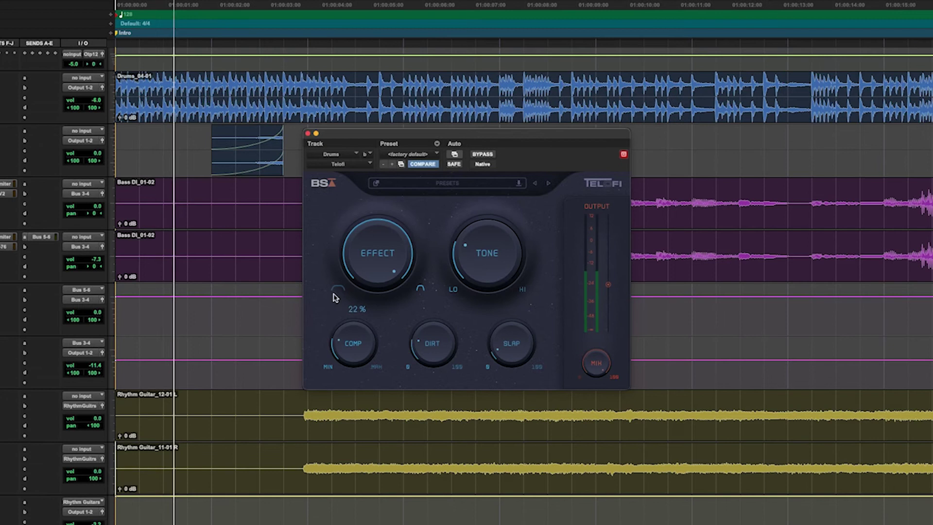
drag(334, 298, 334, 175)
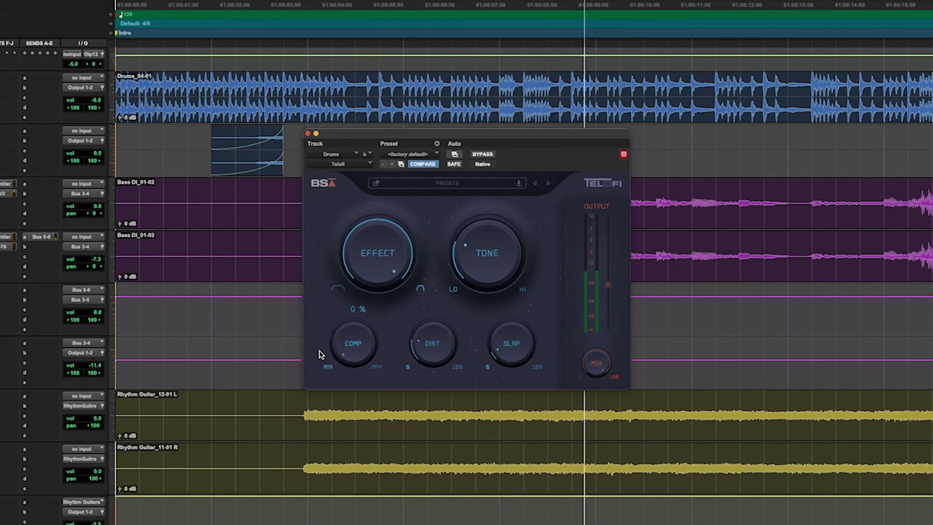
drag(321, 353, 331, 255)
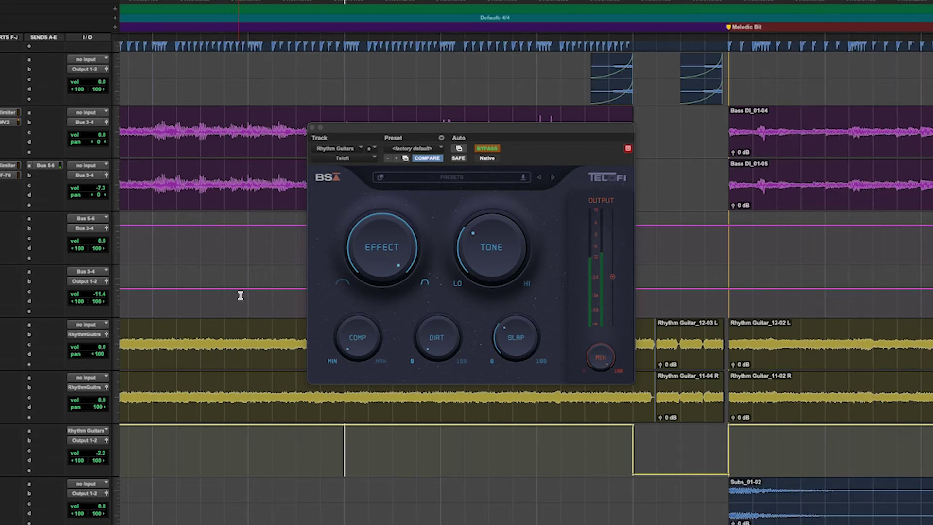
Take the Rhythm Guitars track out of solo and play the outro with Telofi on the Master 1 track.
mouse_move(369, 248)
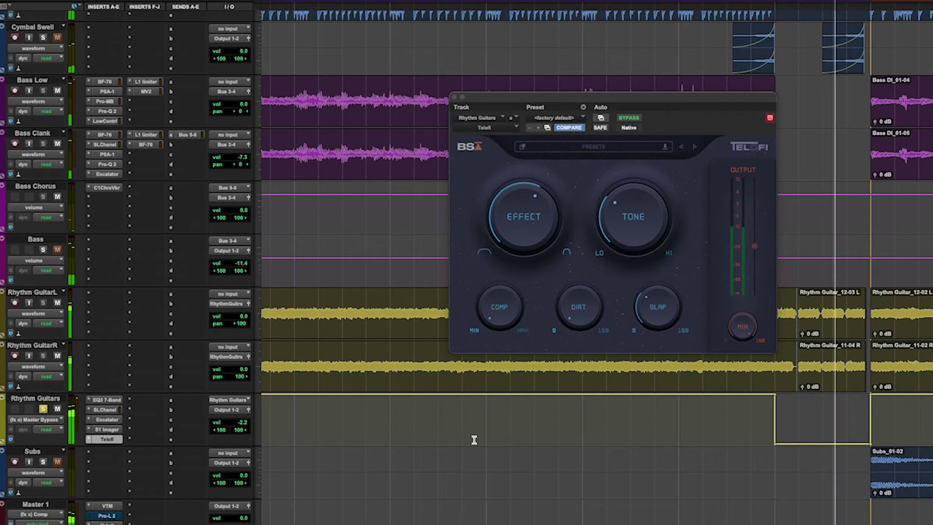
click(43, 408)
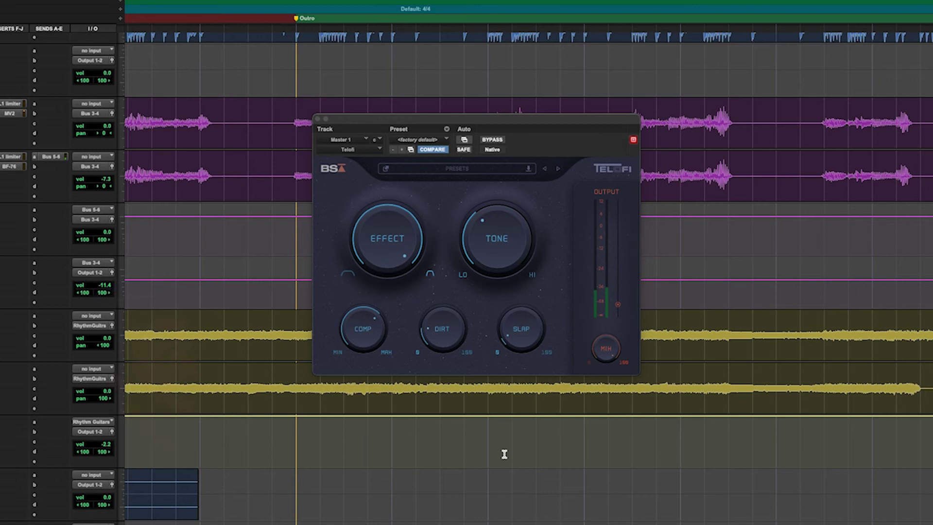
key(space)
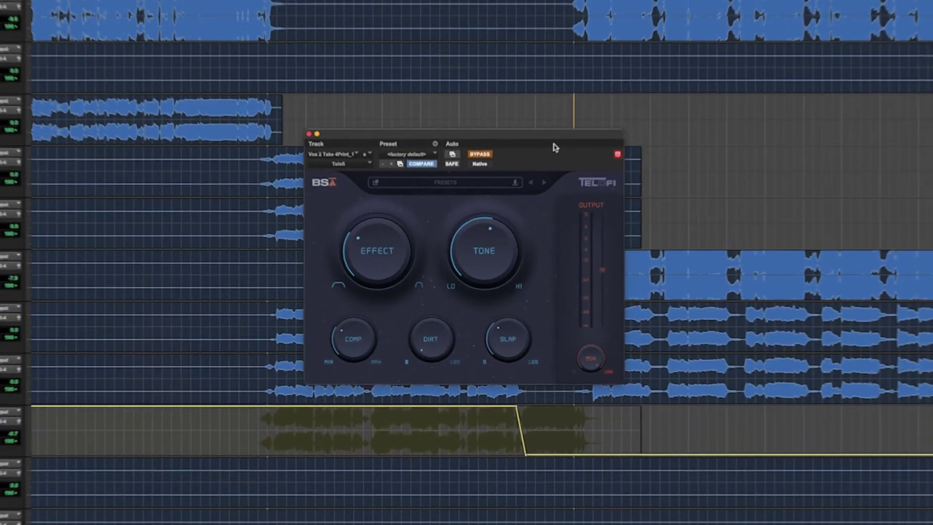
Play the Vox 2 vocal section to audition Telofi with its automation on that track.
key(space)
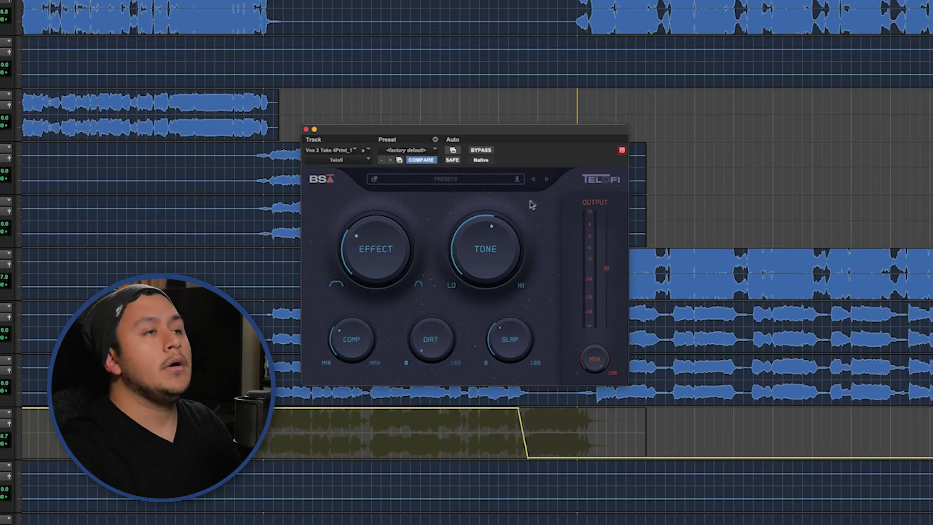
mouse_move(529, 202)
click(23, 432)
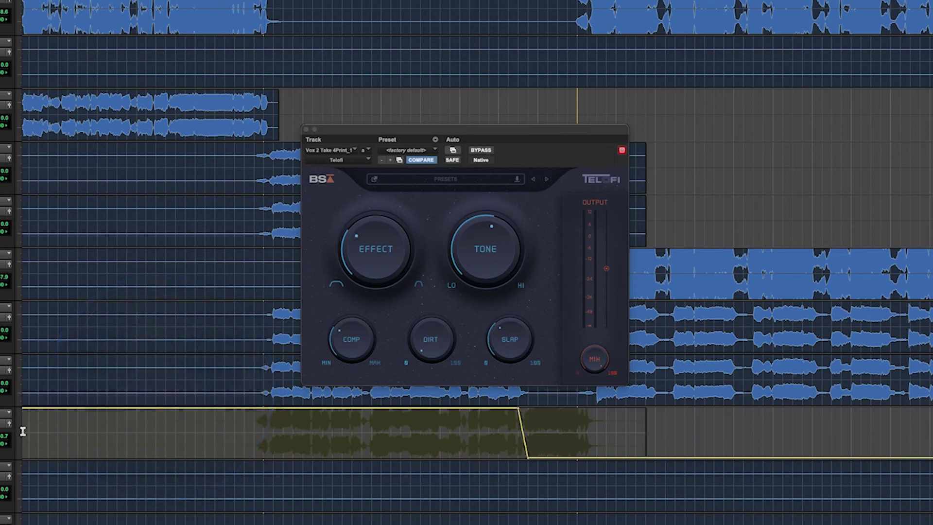